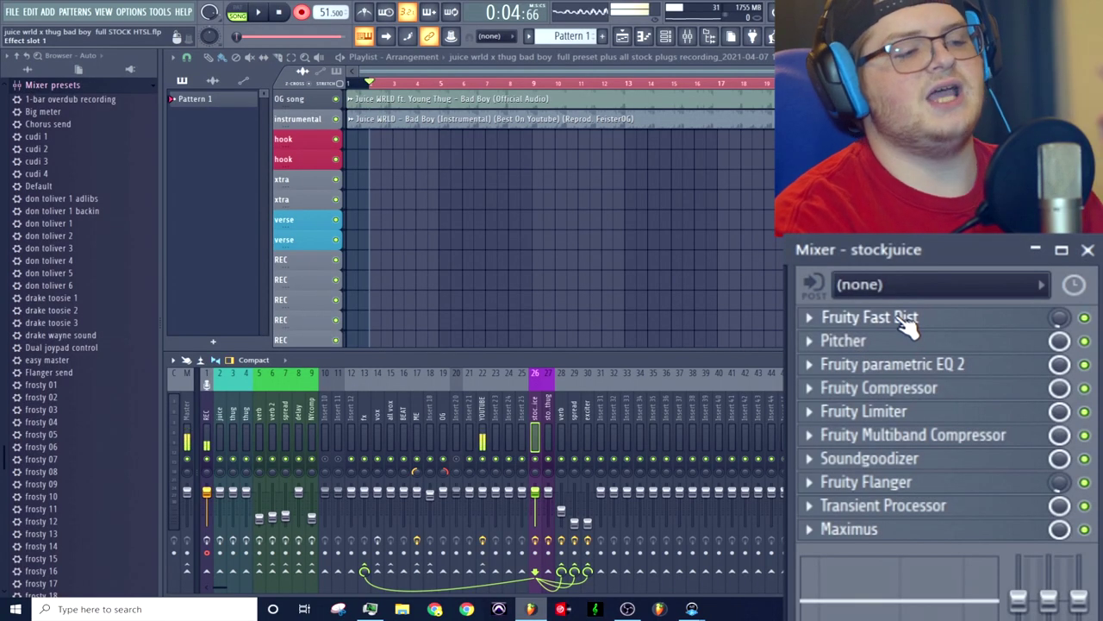
# Step: Examine the Pitcher, Fruity Parametric EQ 2 and Fruity Compressor settings on the stockjuice mixer track
pyautogui.click(870, 345)
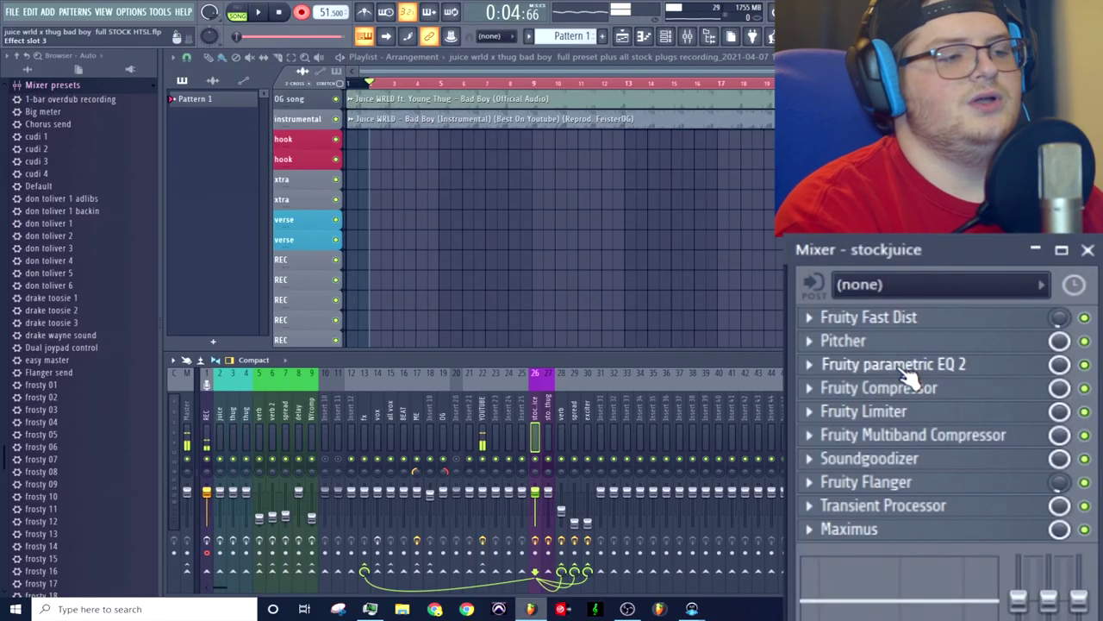
pyautogui.click(902, 366)
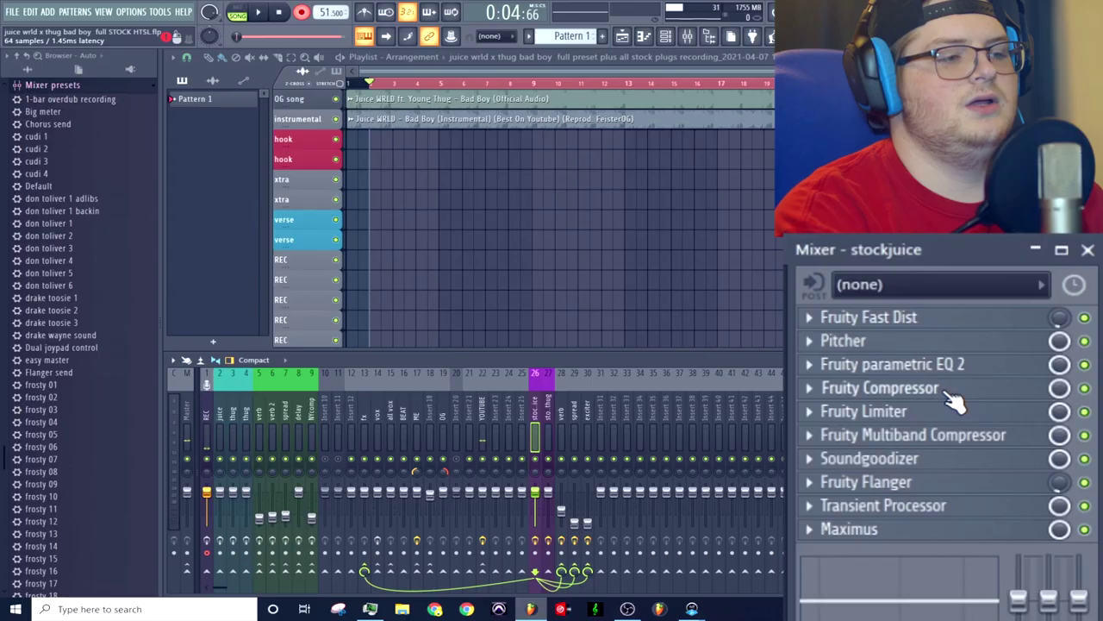
pyautogui.click(949, 392)
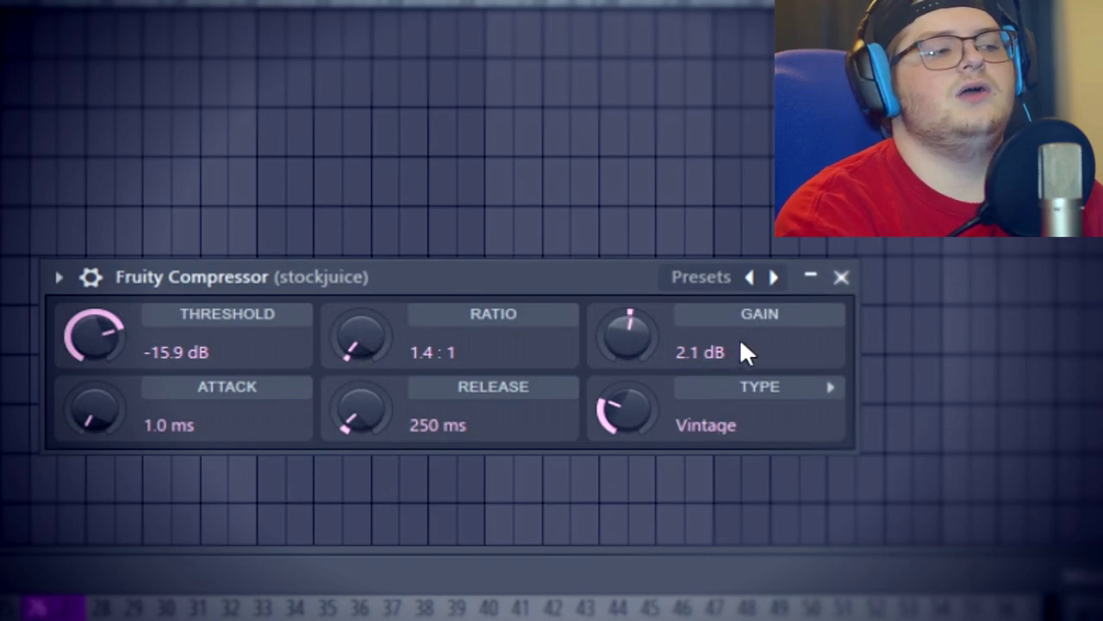
pyautogui.click(843, 279)
# Step: Inspect the Fruity Limiter compression settings and the Fruity Multiband Compressor bands on the stockjuice track
pyautogui.click(895, 417)
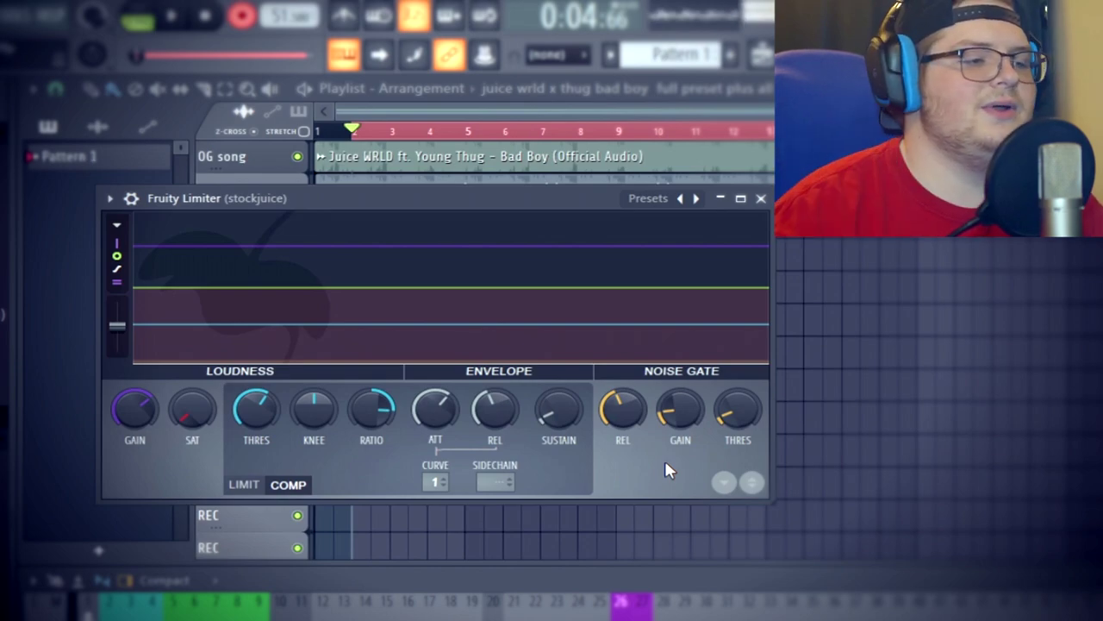
pyautogui.click(761, 198)
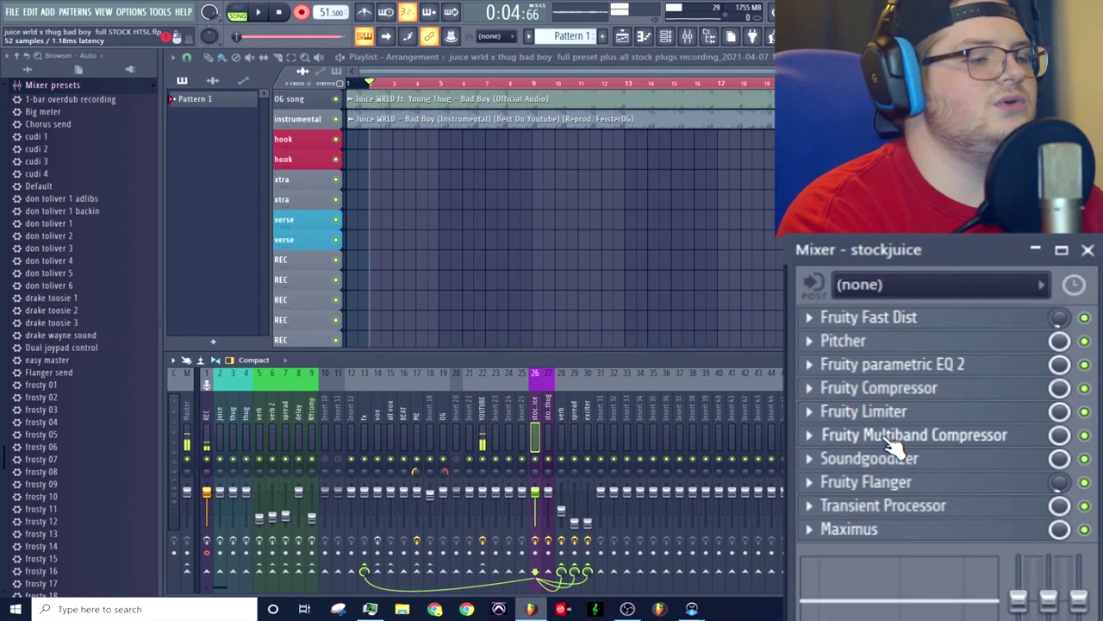
pyautogui.click(897, 440)
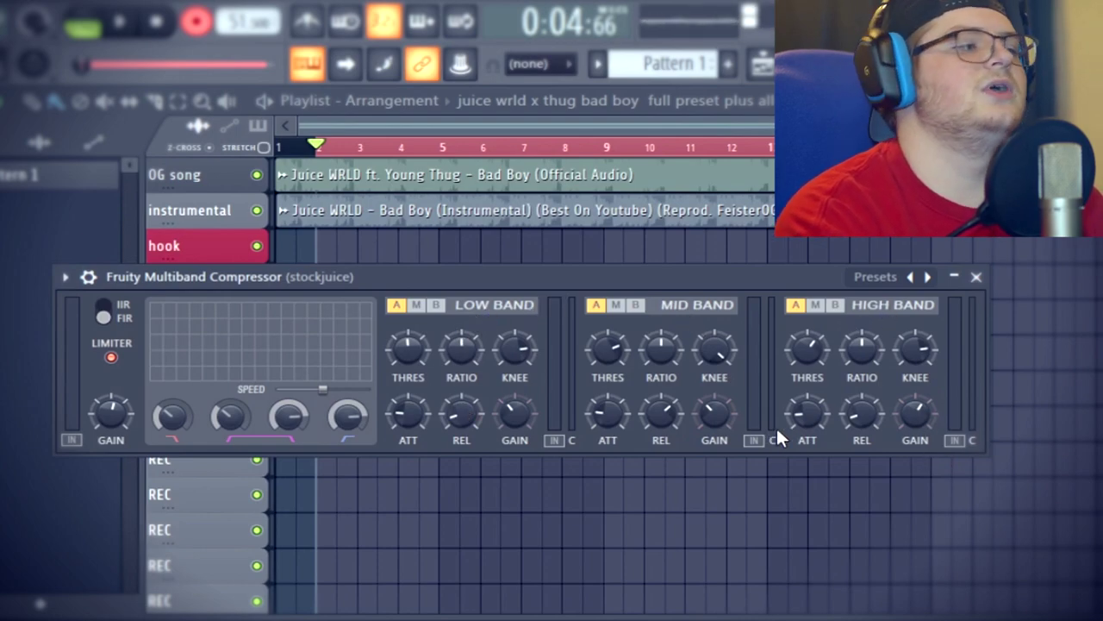
pyautogui.click(976, 277)
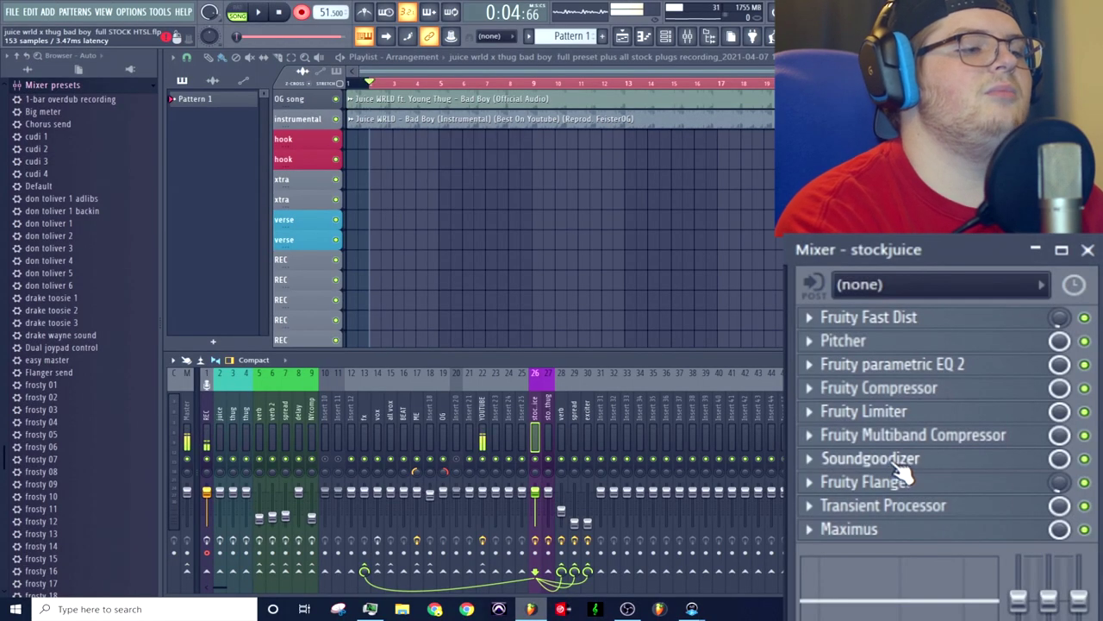
# Step: Review the Soundgoodizer, Fruity Flanger and Transient Processor settings on the stockjuice track
pyautogui.click(903, 460)
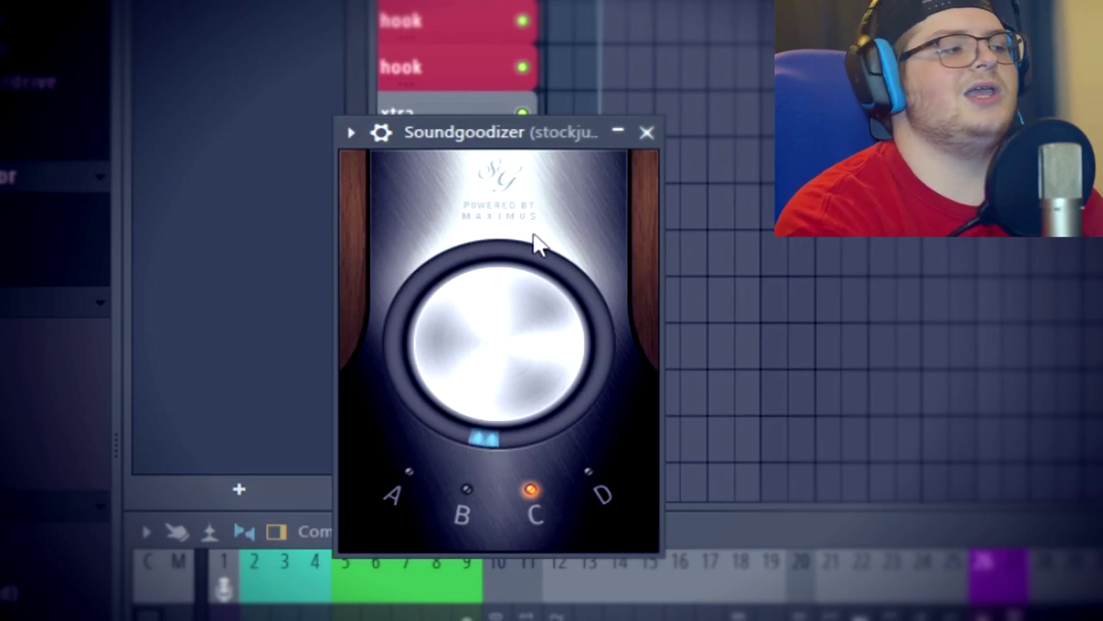
pyautogui.click(647, 131)
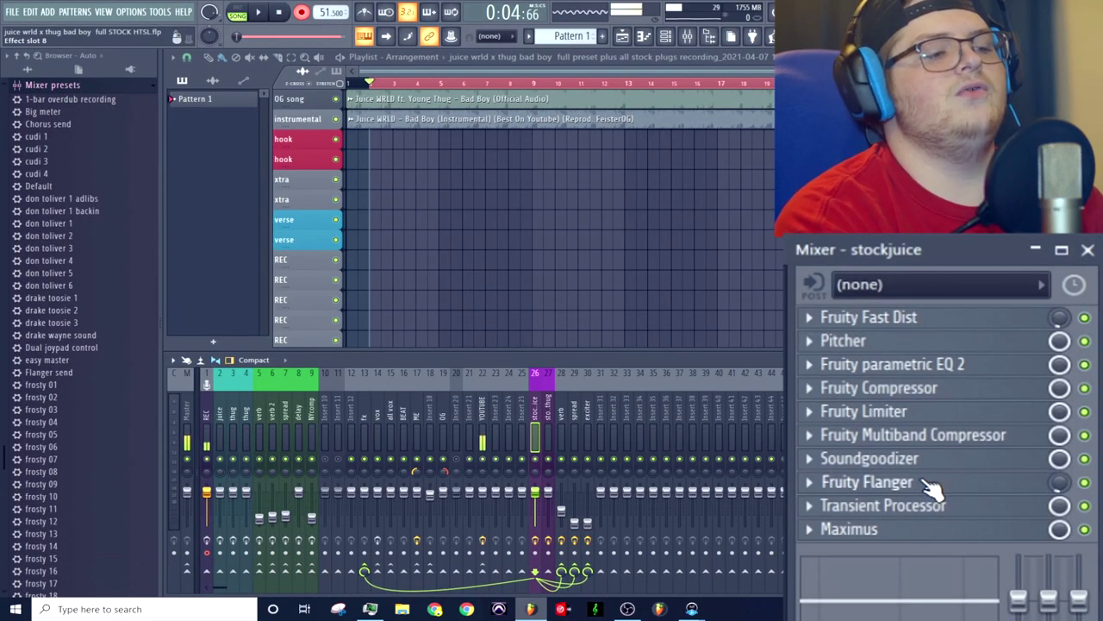
pyautogui.click(926, 486)
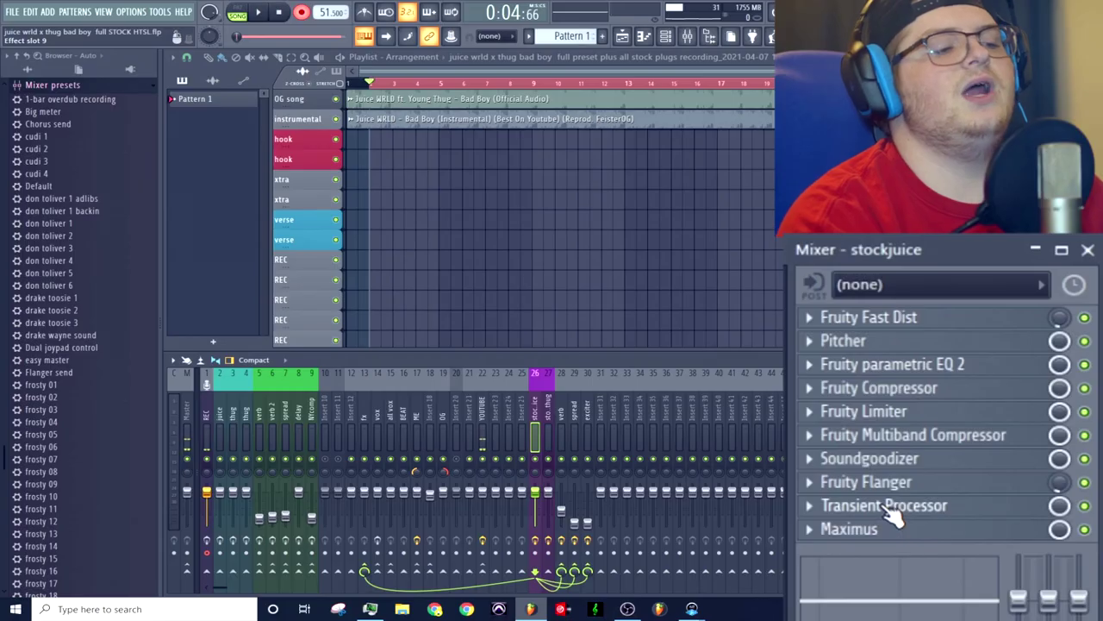
pyautogui.click(888, 506)
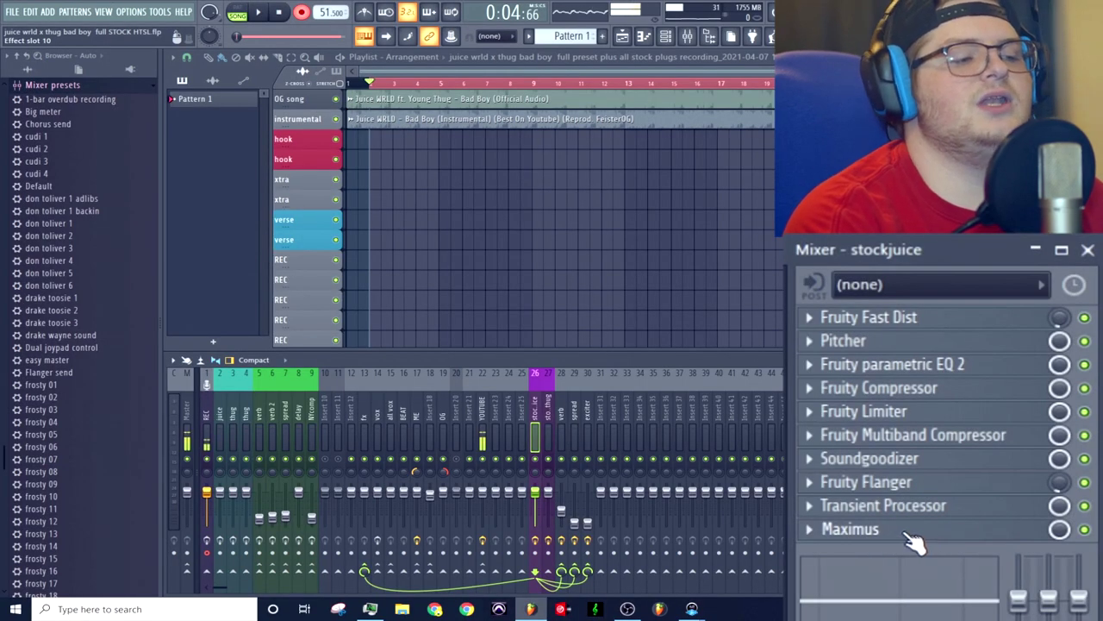
# Step: Examine the low, mid, high and master band settings of Maximus on the stockjuice track
pyautogui.click(851, 531)
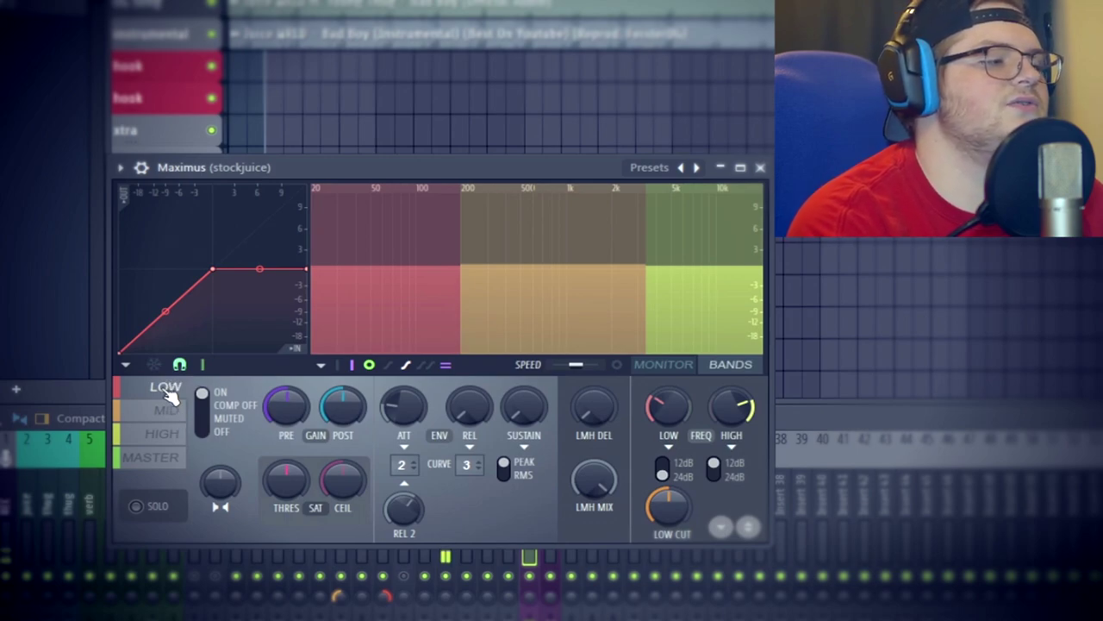
pyautogui.click(166, 411)
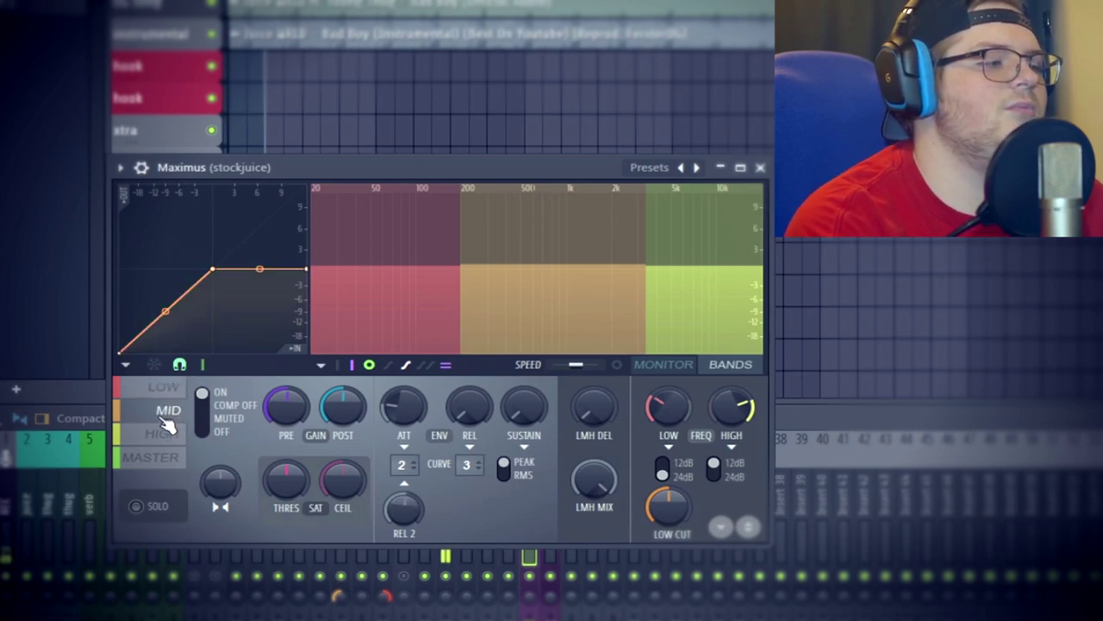
pyautogui.click(164, 438)
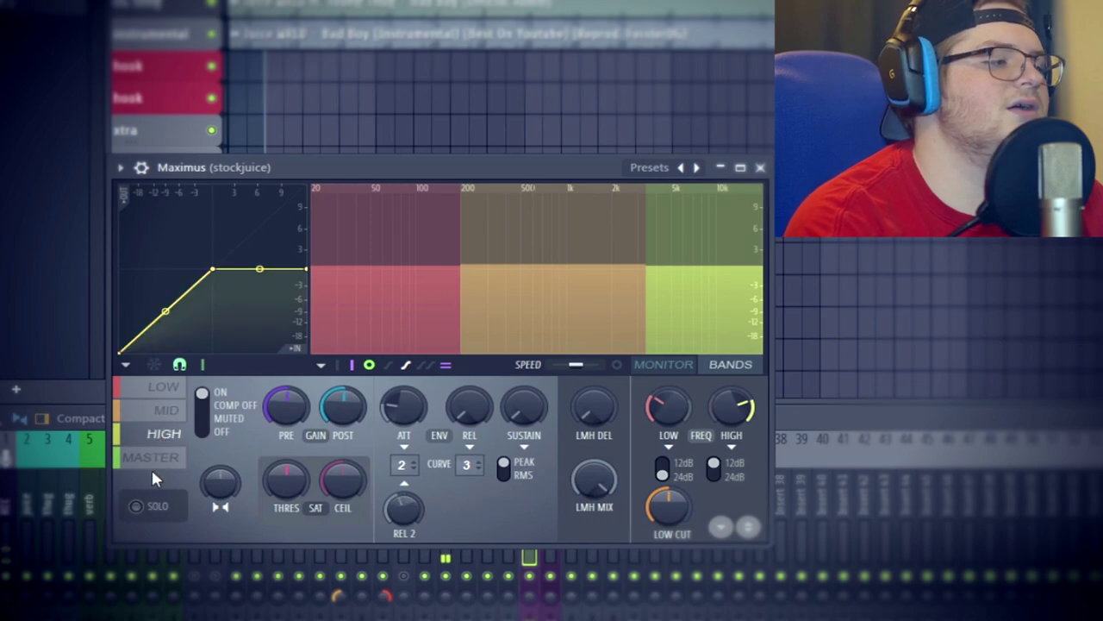
pyautogui.click(164, 462)
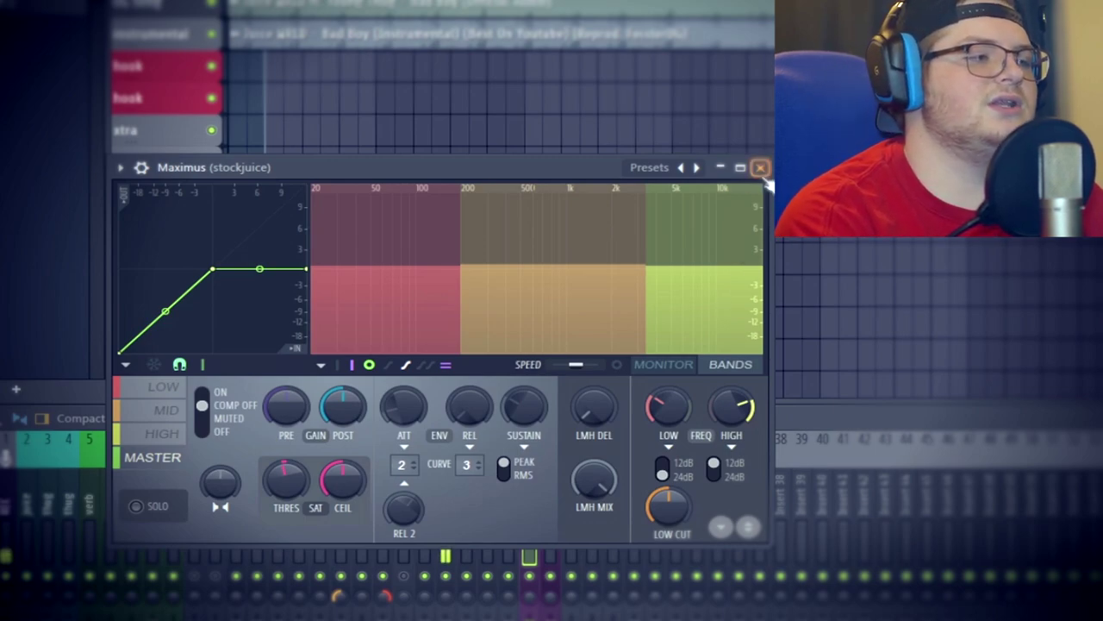
pyautogui.click(760, 167)
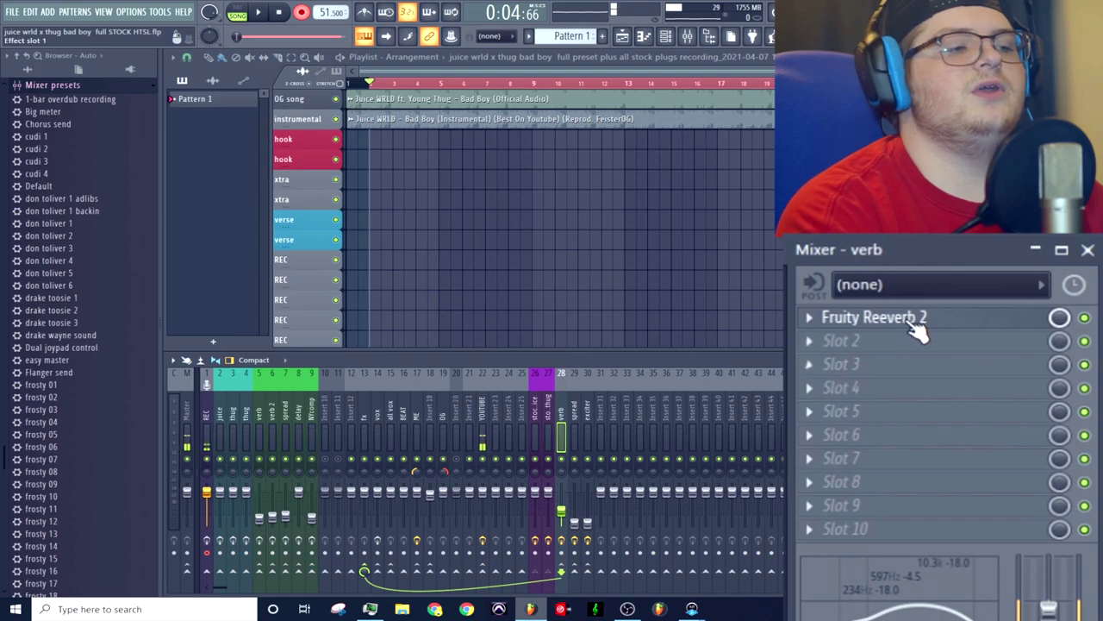
# Step: Inspect Fruity Reeverb 2 on the verb send, and Fruity Delay 3 and Fruity Stereo Shaper on the spread send
pyautogui.click(918, 325)
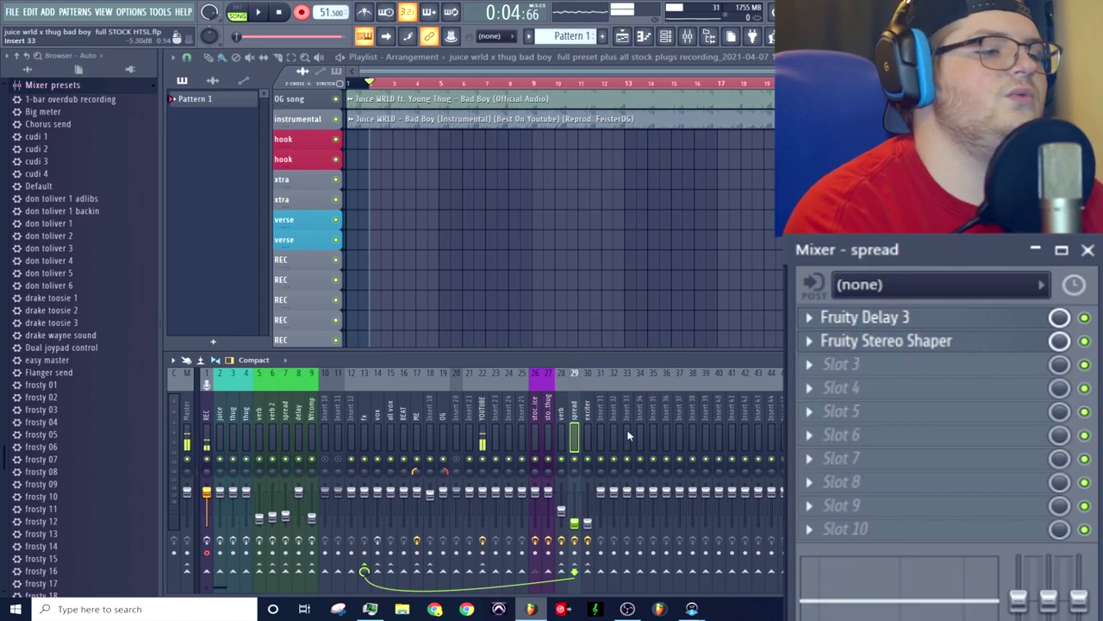
pyautogui.click(958, 319)
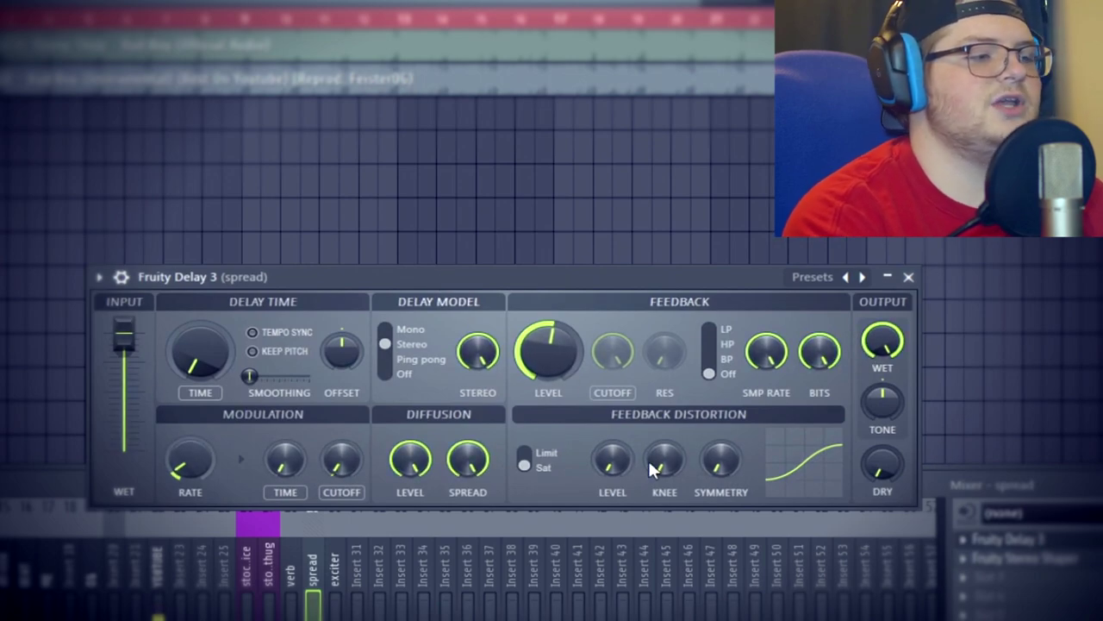
pyautogui.click(909, 276)
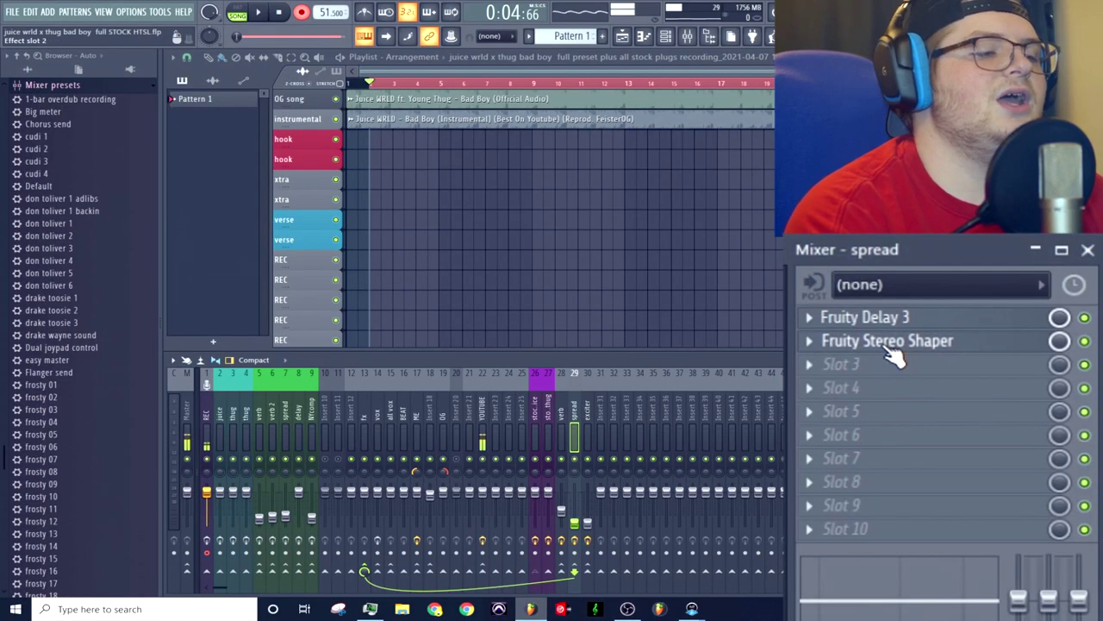
pyautogui.click(890, 345)
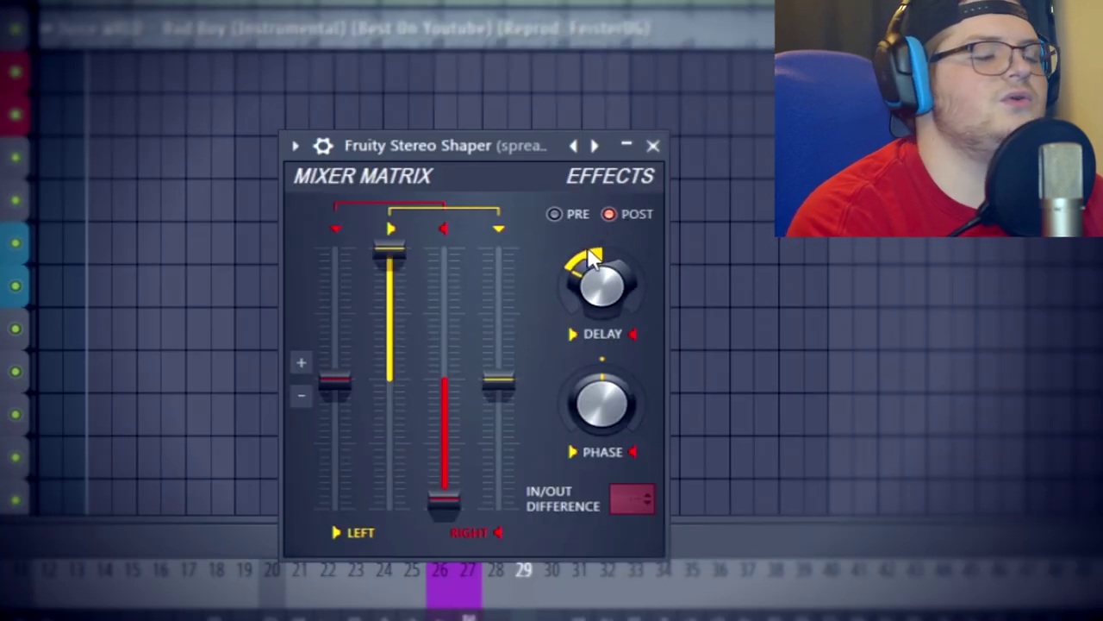
pyautogui.click(653, 146)
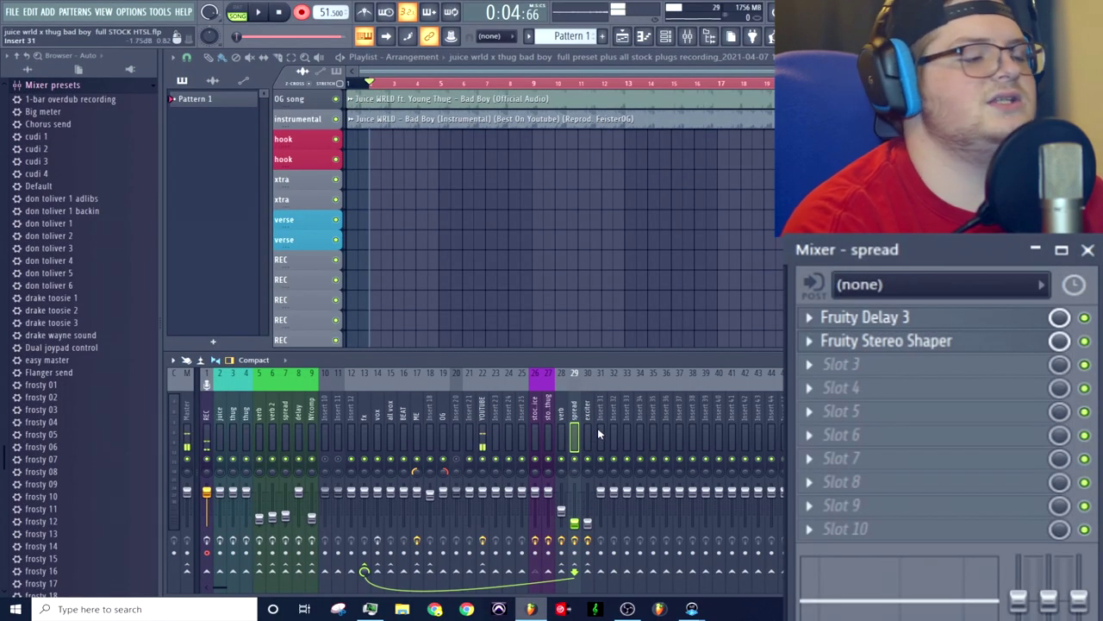
# Step: Select the exciter send and examine the low, mid, high and master bands of its Maximus
pyautogui.click(590, 437)
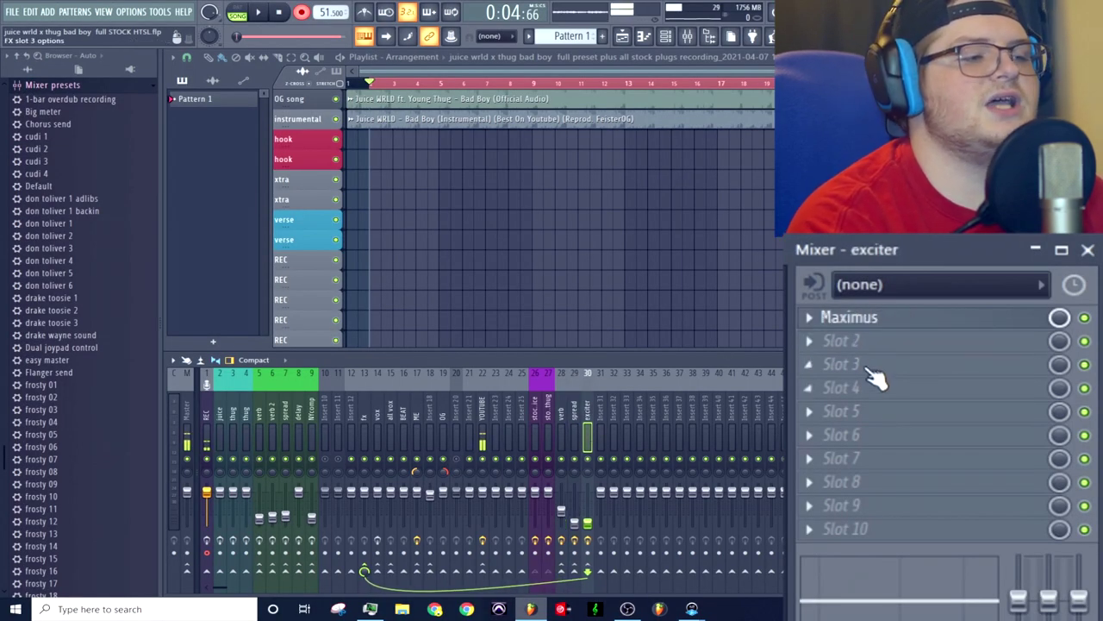
pyautogui.click(895, 325)
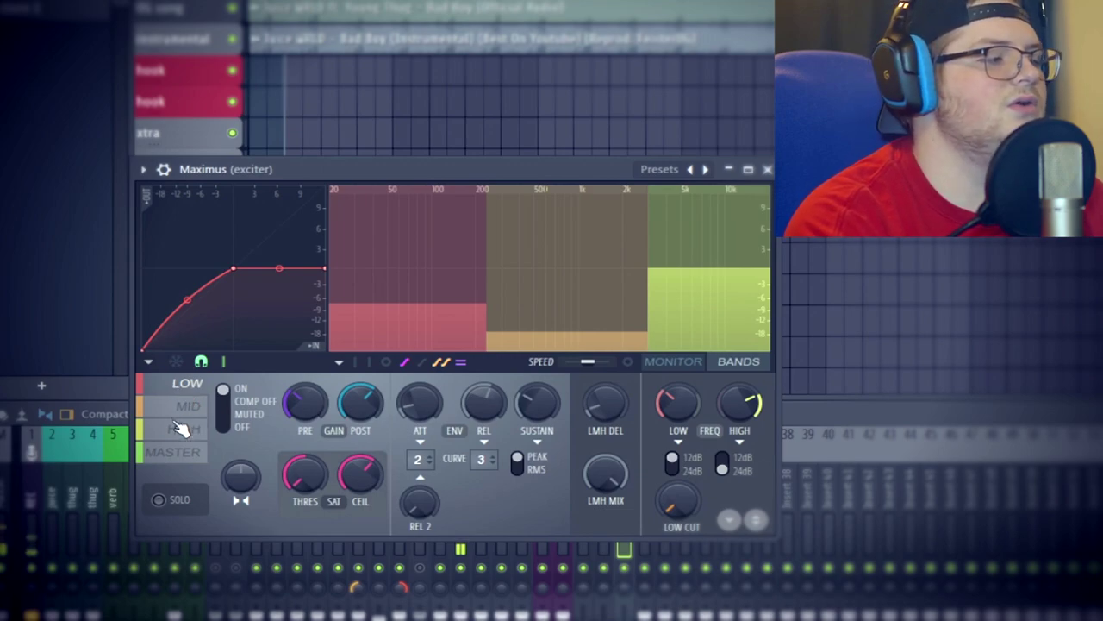
pyautogui.click(181, 409)
pyautogui.click(184, 431)
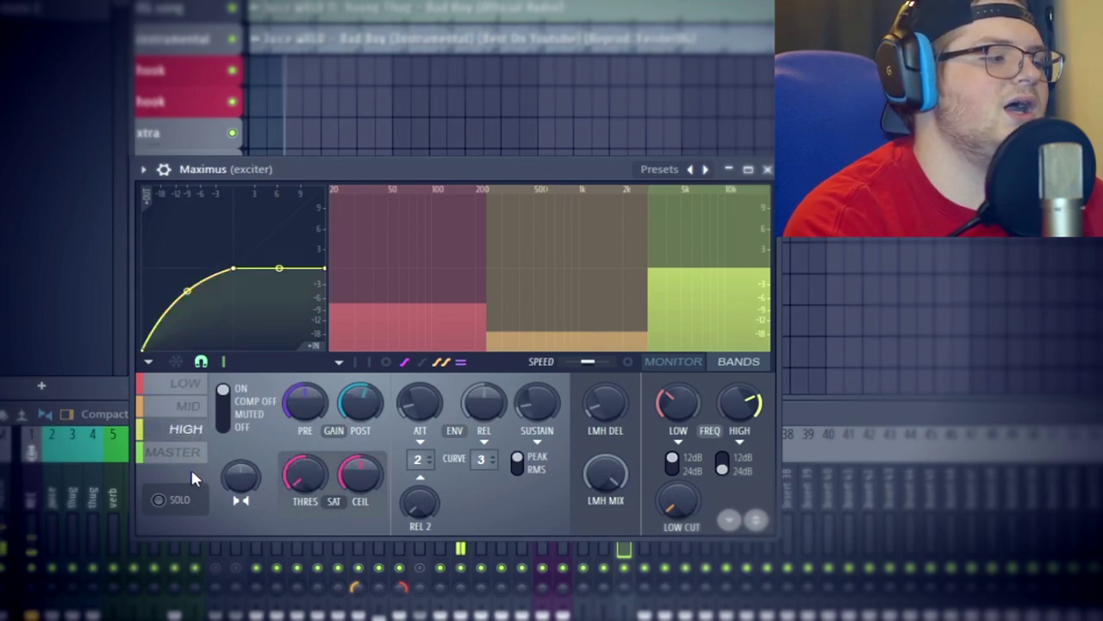
pyautogui.click(175, 453)
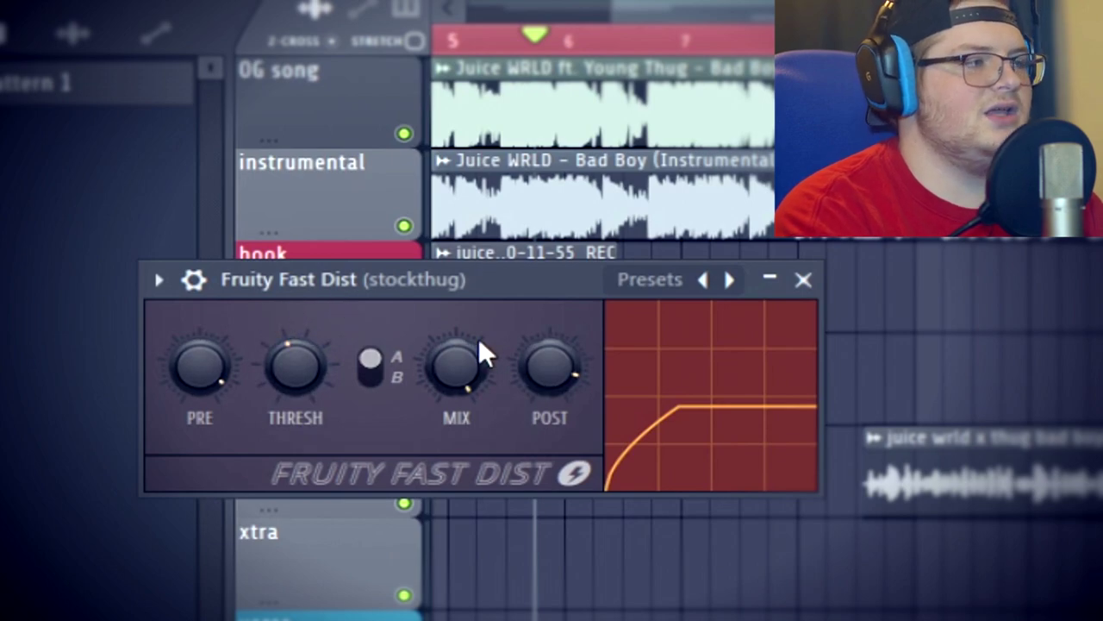
# Step: Review the Fruity Fast Dist, Soundgoodizer and Fruity Flanger settings on the stockthug track
pyautogui.click(802, 278)
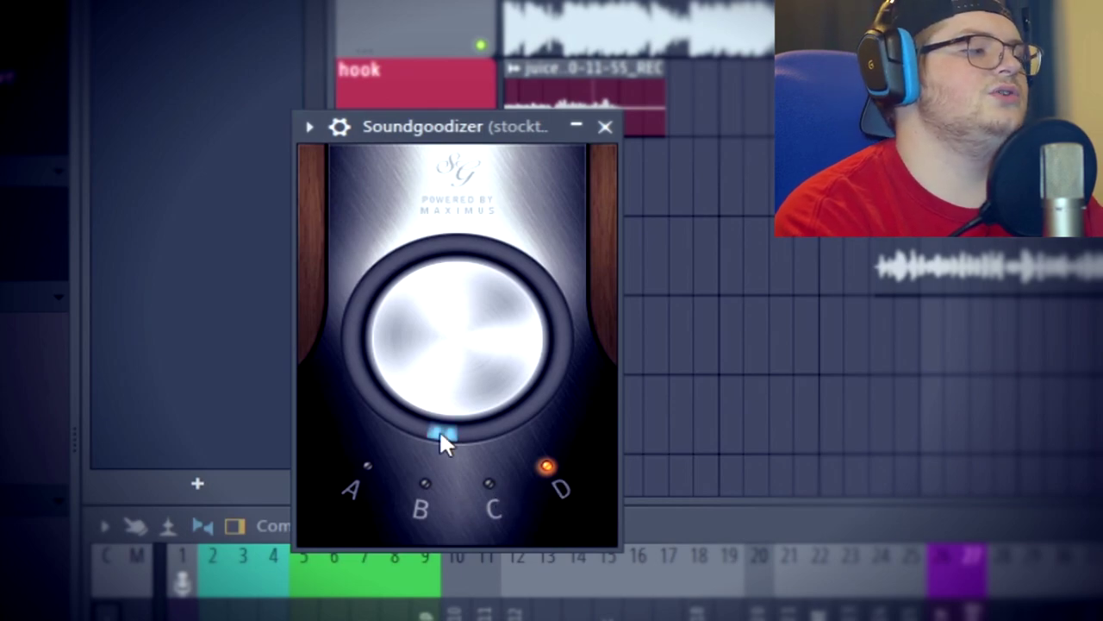
pyautogui.click(605, 127)
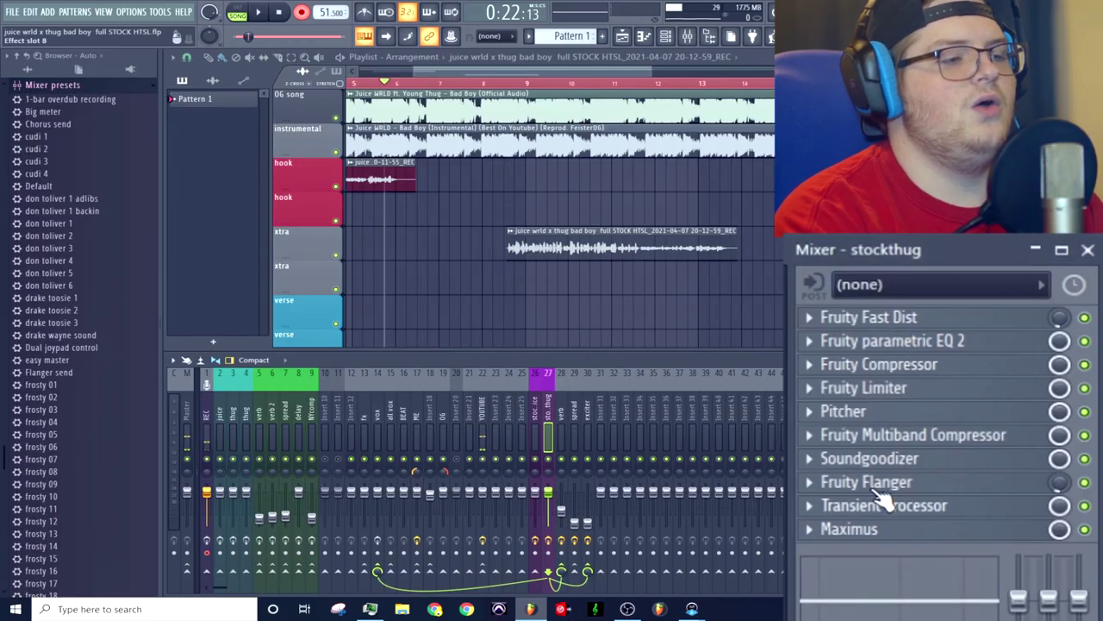
pyautogui.click(890, 486)
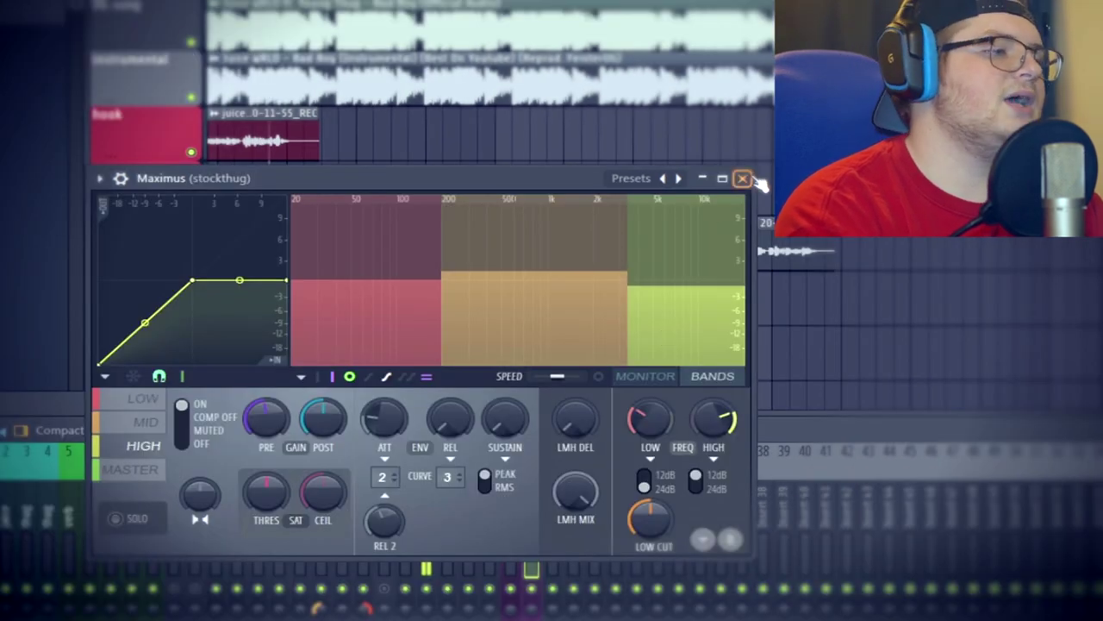
# Step: Examine the low, mid, high and master band settings of Maximus on the stockthug track
pyautogui.click(143, 398)
pyautogui.click(145, 421)
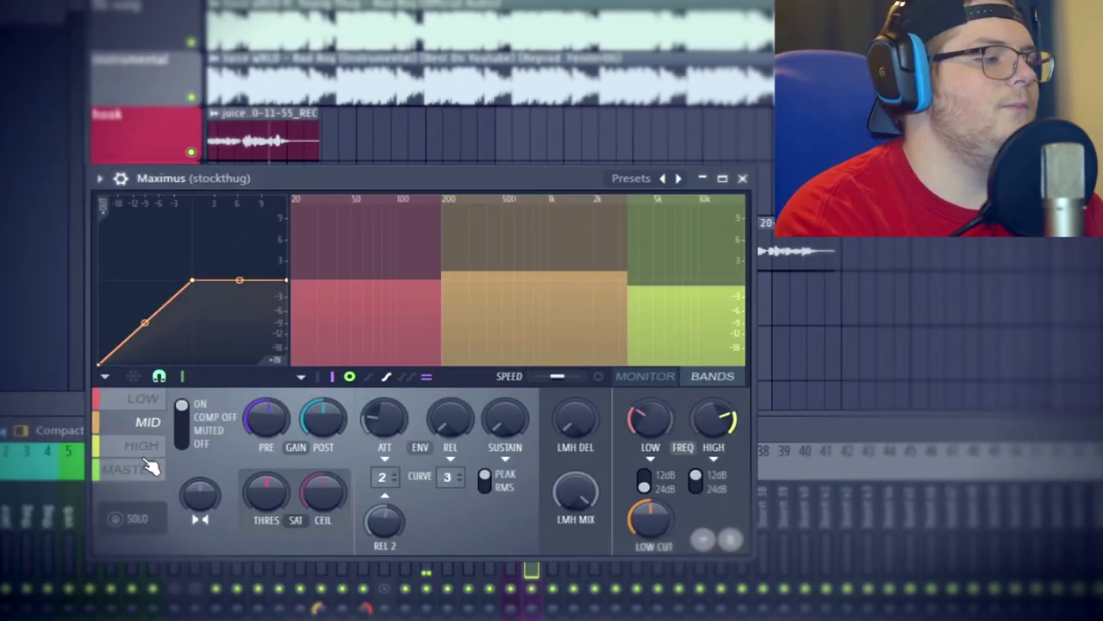
pyautogui.click(144, 445)
pyautogui.click(135, 475)
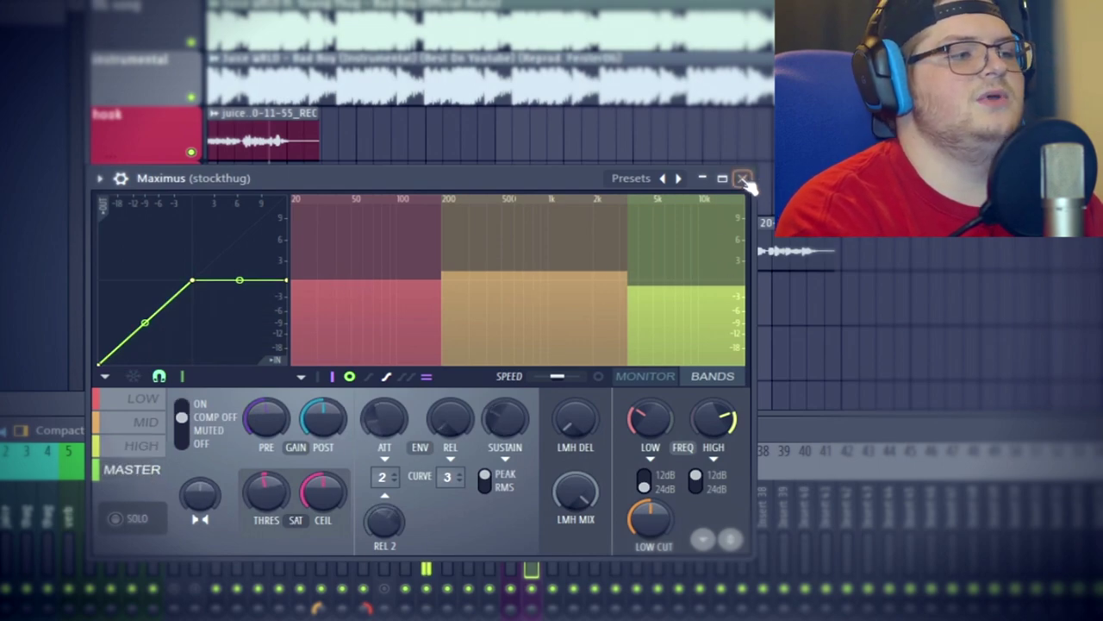
pyautogui.click(742, 177)
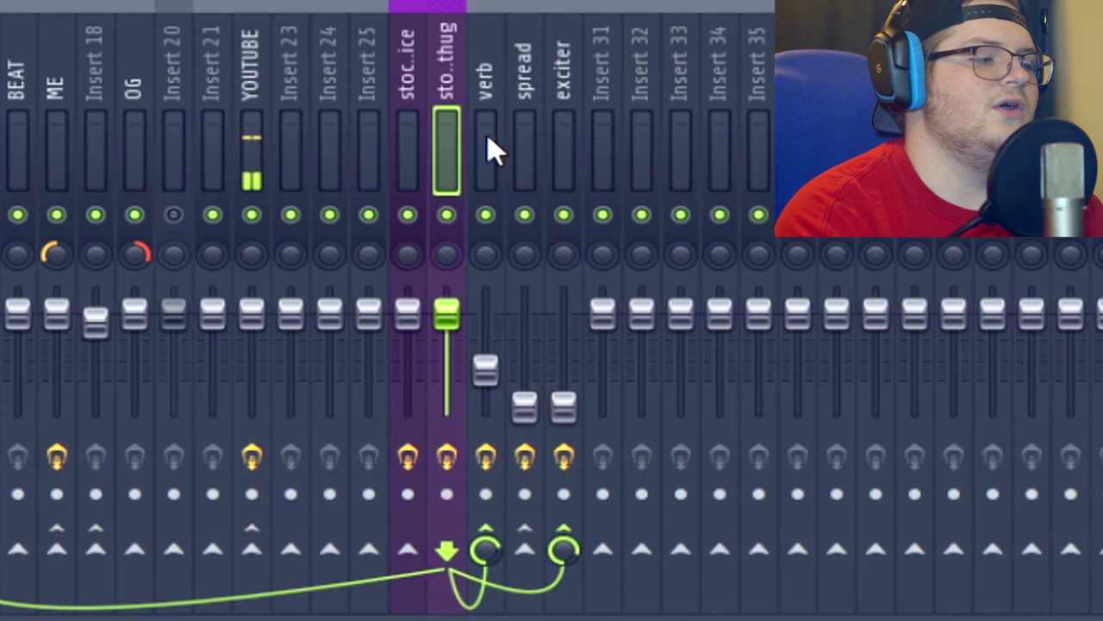
# Step: Check the verb and exciter sends used by the stockthug track and inspect the verb send's Fruity Reeverb 2 settings
pyautogui.click(488, 142)
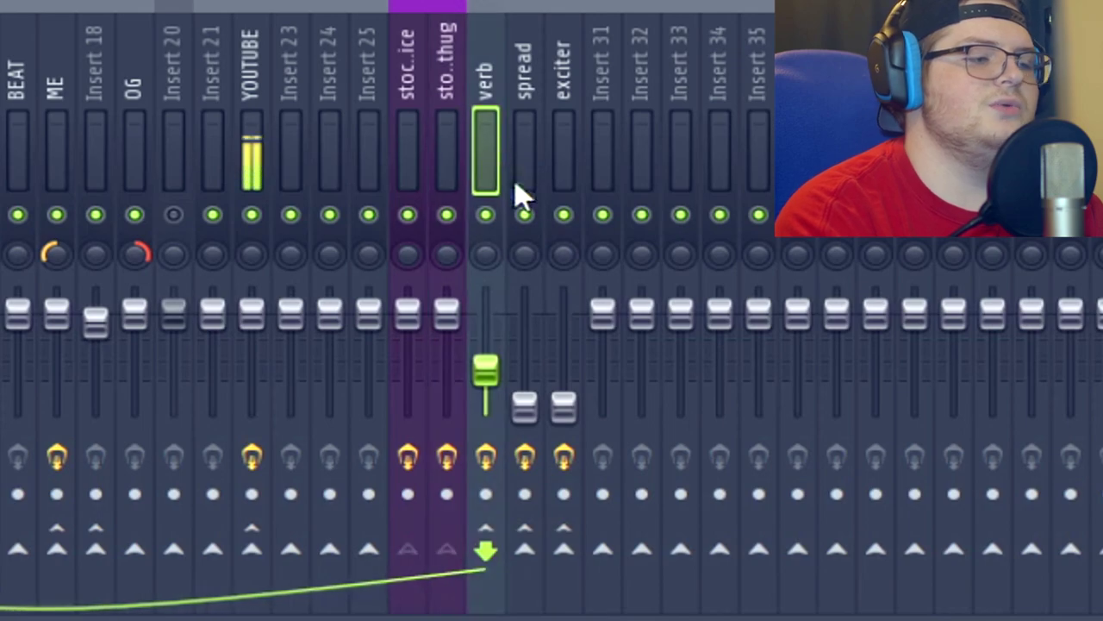
pyautogui.click(572, 164)
pyautogui.click(472, 233)
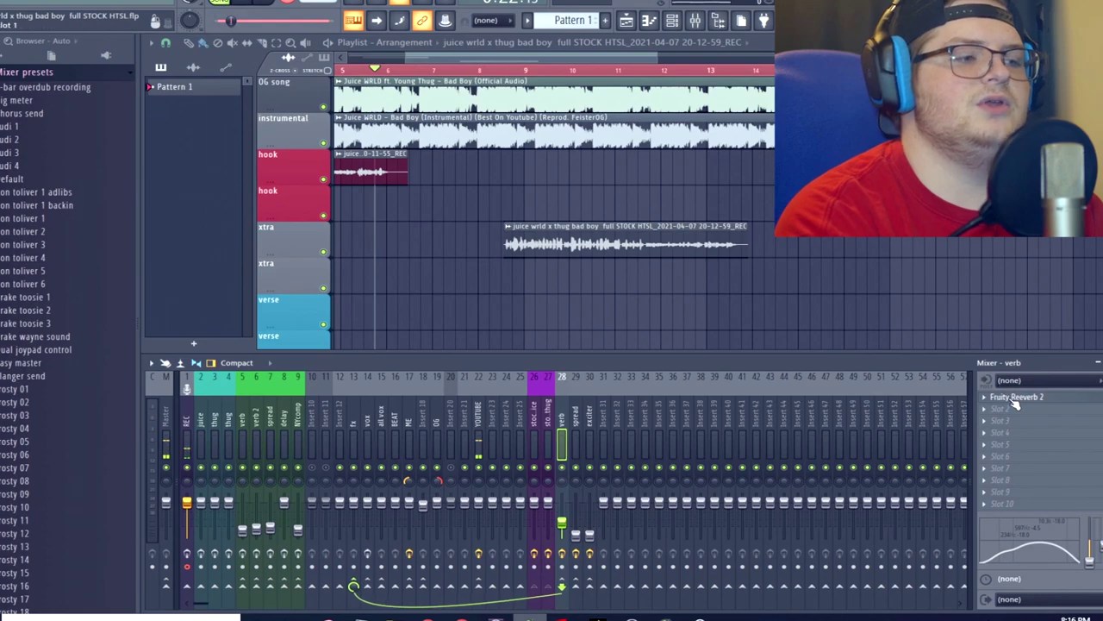
pyautogui.click(1017, 398)
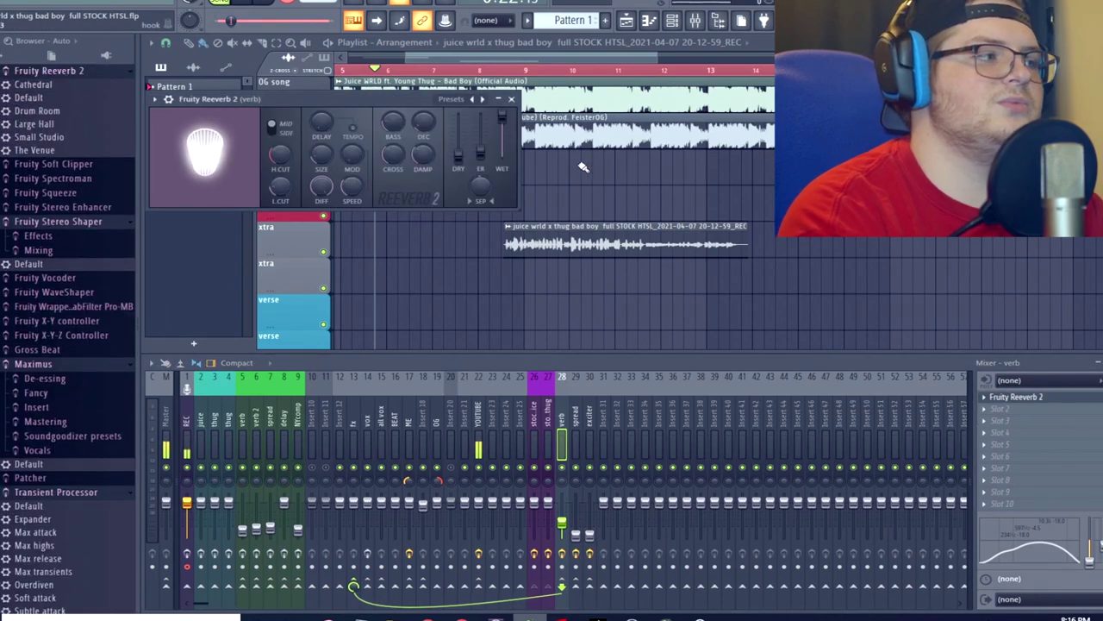
pyautogui.click(512, 99)
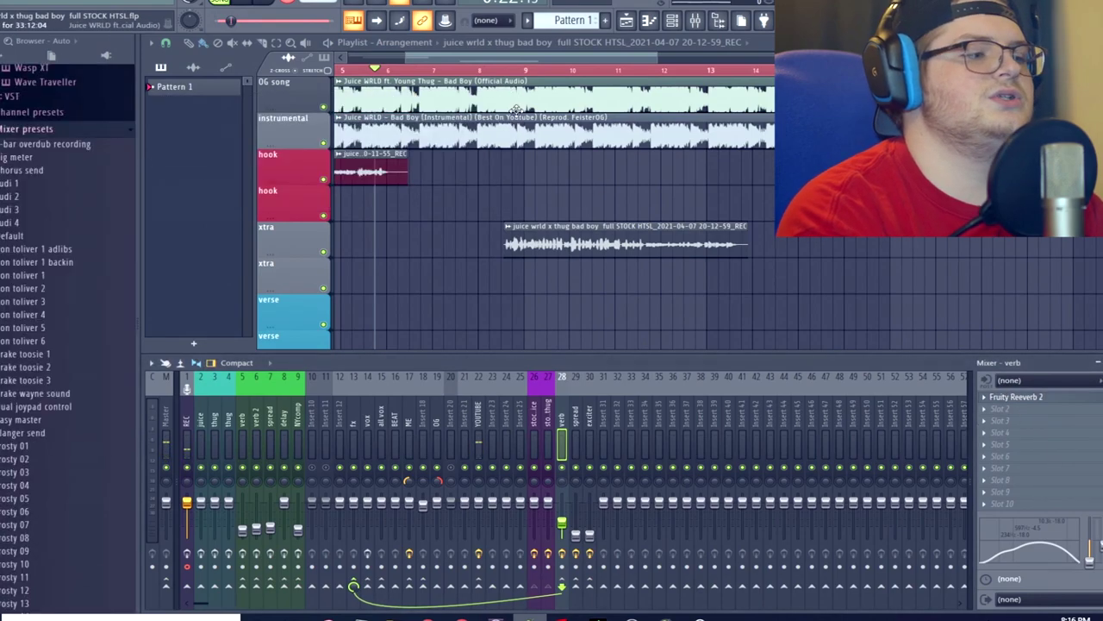
# Step: Recheck every Maximus band on the exciter send used by the stockthug track
pyautogui.click(588, 439)
pyautogui.click(1008, 396)
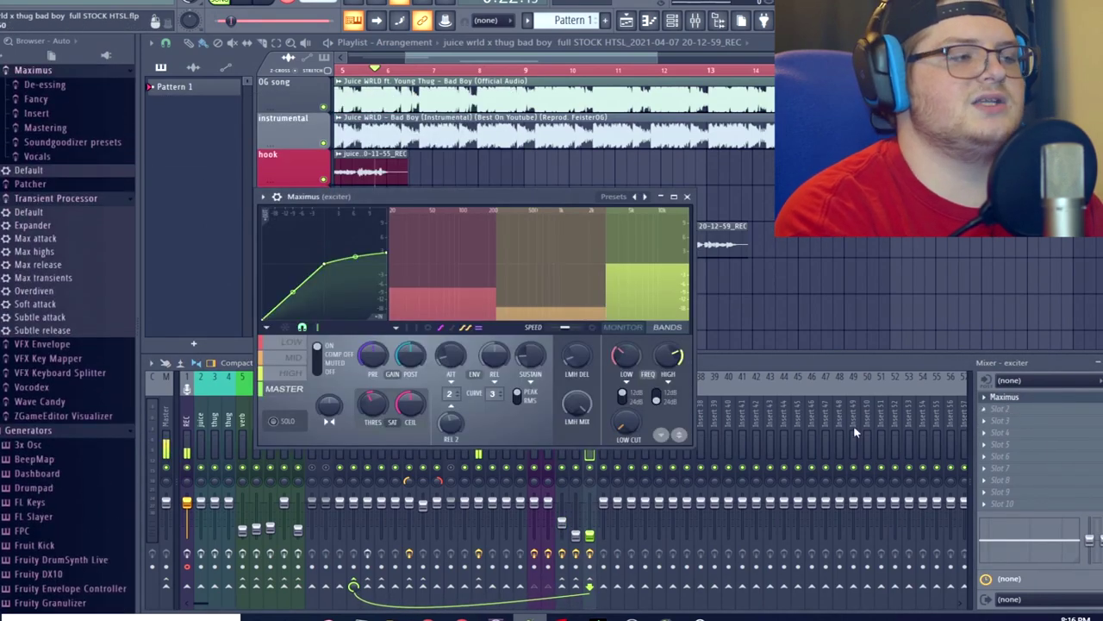
pyautogui.click(291, 347)
pyautogui.click(293, 357)
pyautogui.click(291, 372)
pyautogui.click(286, 389)
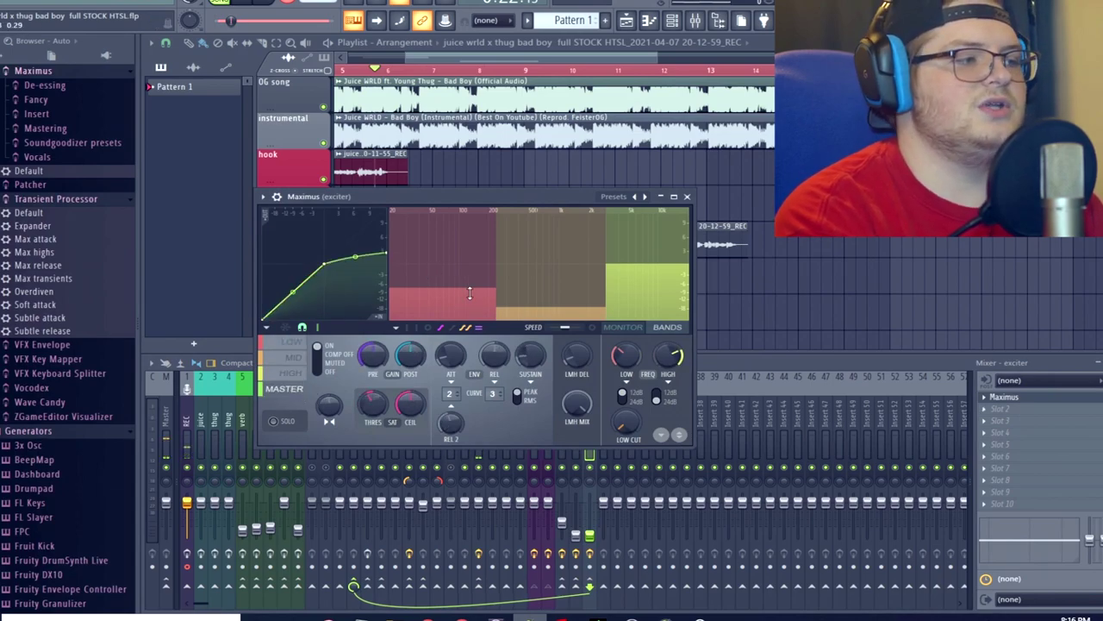
pyautogui.click(687, 196)
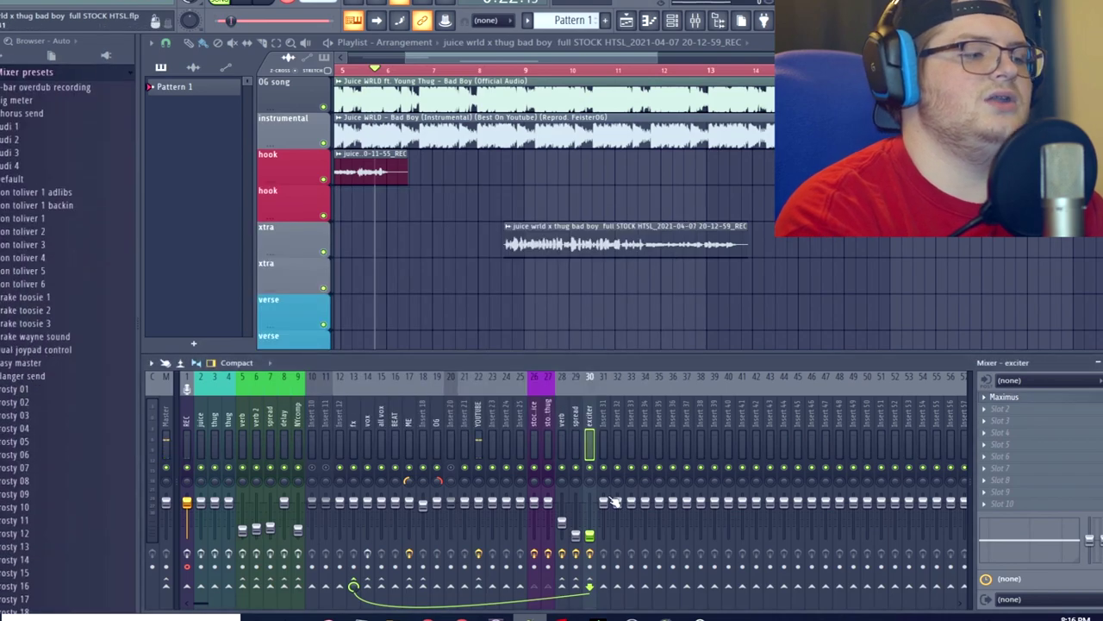